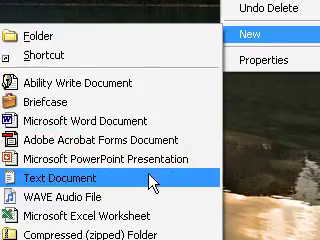
Add a new text document to the desktop, keeping its default name, and bring up its actions.
left_click(152, 180)
key("Return")
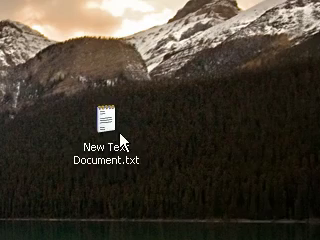
left_click(107, 140)
right_click(88, 158)
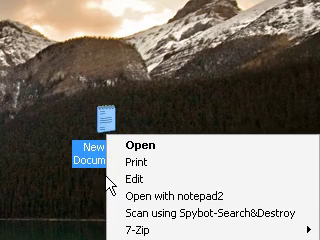
Open the new text document for editing in Notepad.
key("Escape")
type("co")
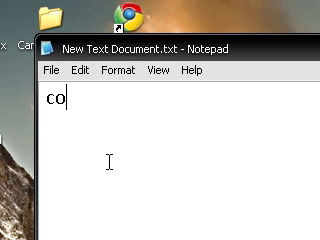
type("mmand")
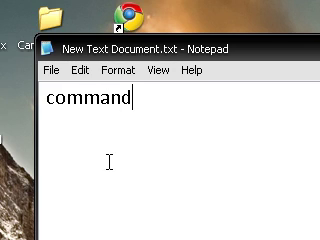
type(".com")
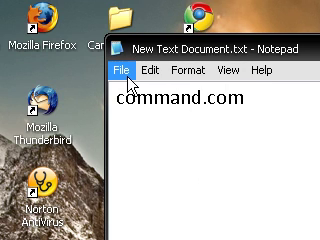
Save the document as 'new command prompt.bat' with the All Files type selected.
left_click(120, 70)
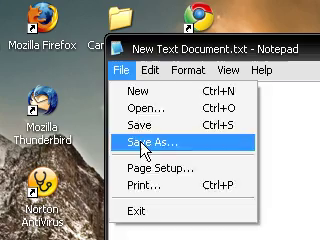
left_click(148, 142)
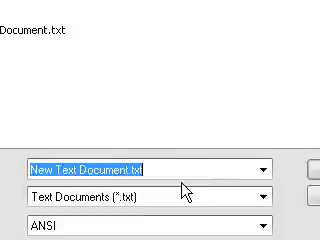
left_click(222, 135)
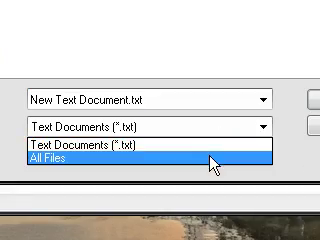
left_click(212, 160)
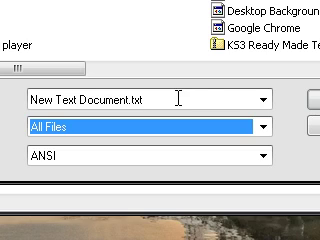
left_click(178, 97)
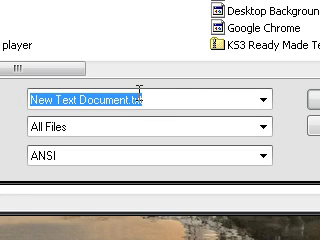
type("new")
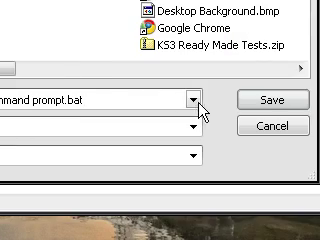
left_click(315, 100)
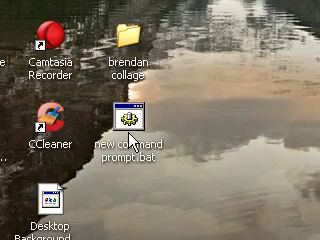
Launch the new command prompt.bat icon on the desktop.
left_click(129, 140)
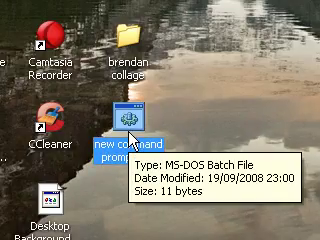
double_click(130, 130)
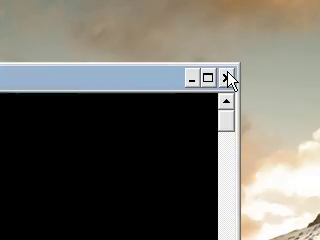
Close the command prompt window, ending the unresponsive program with End Now.
left_click(228, 78)
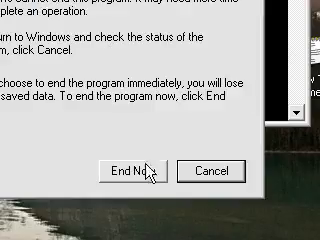
left_click(145, 172)
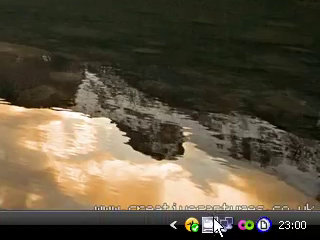
right_click(218, 226)
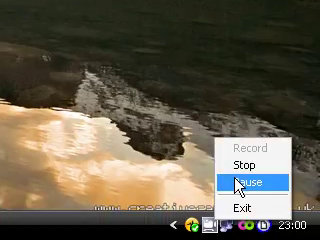